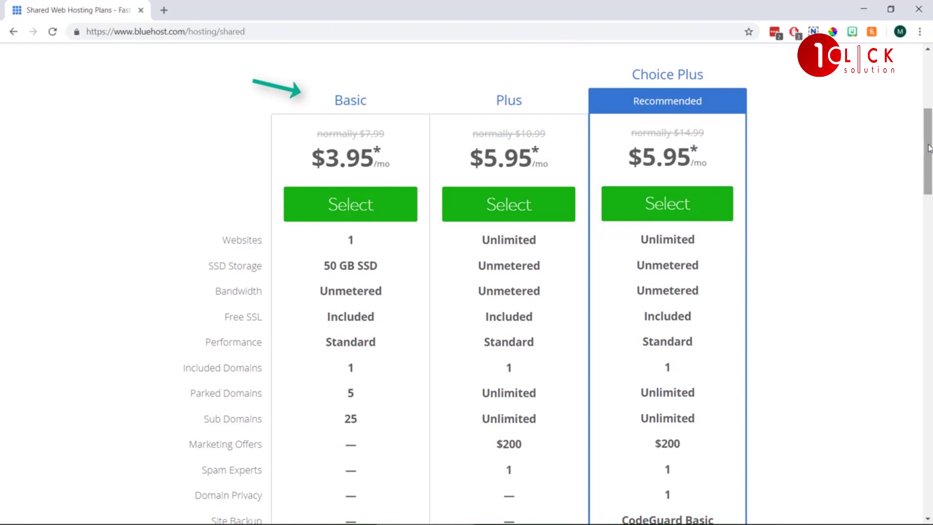
# Pick the Basic plan and claim timetostartblogging.com as the free .com domain.
pyautogui.click(351, 204)
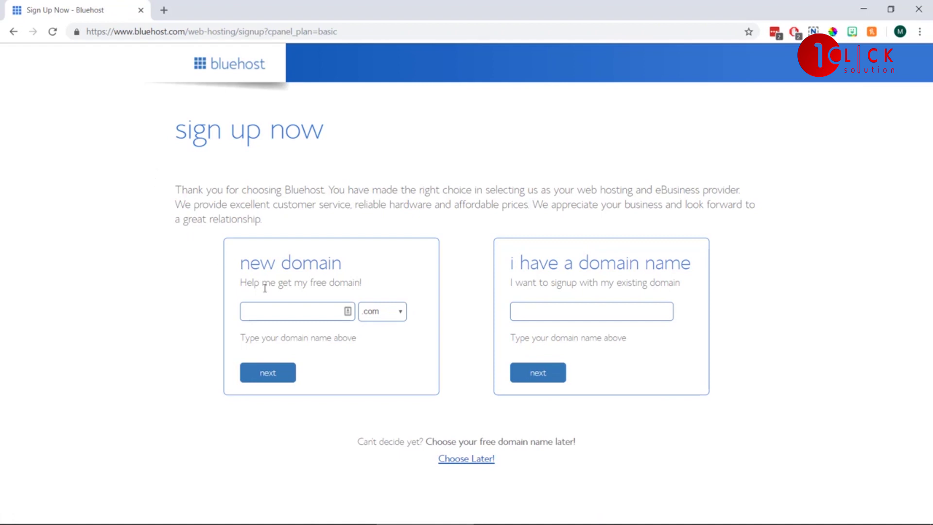
pyautogui.click(283, 305)
pyautogui.write('timetostartblogging')
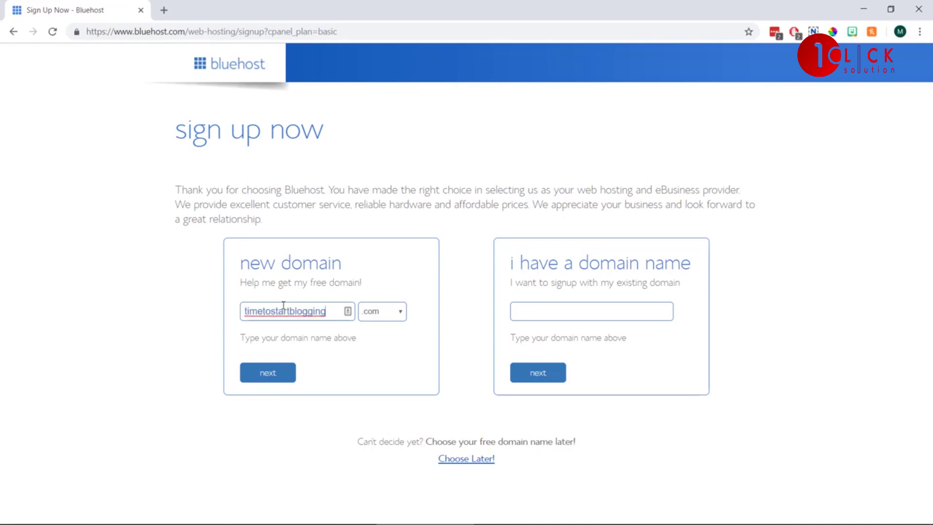
pyautogui.click(400, 316)
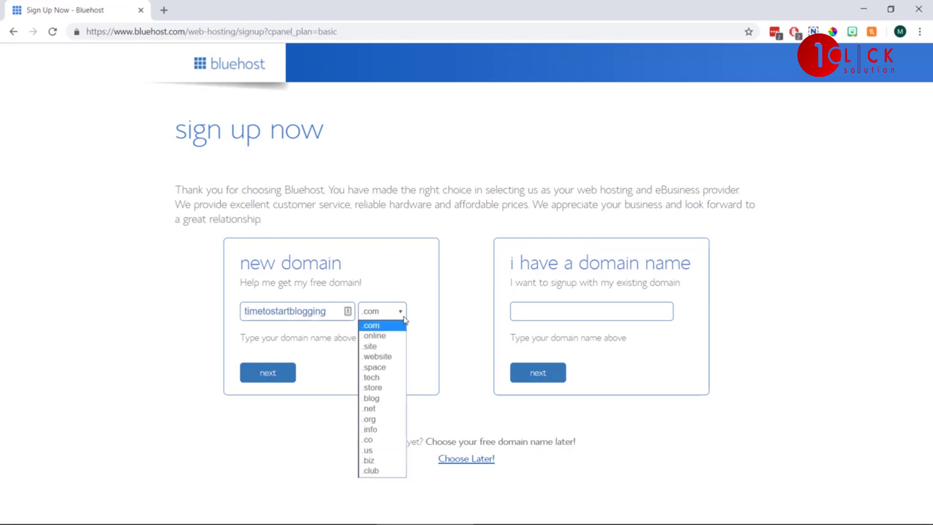
pyautogui.click(395, 330)
pyautogui.click(283, 373)
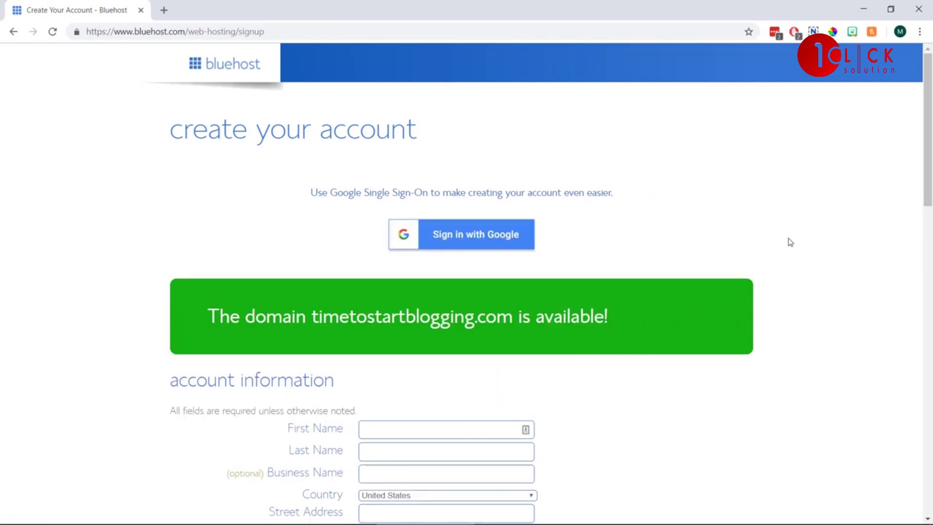
# Scroll down to the package information and switch the account plan to Basic 12 Month at $5.95/mo.
pyautogui.moveTo(926, 106); pyautogui.dragTo(927, 175)
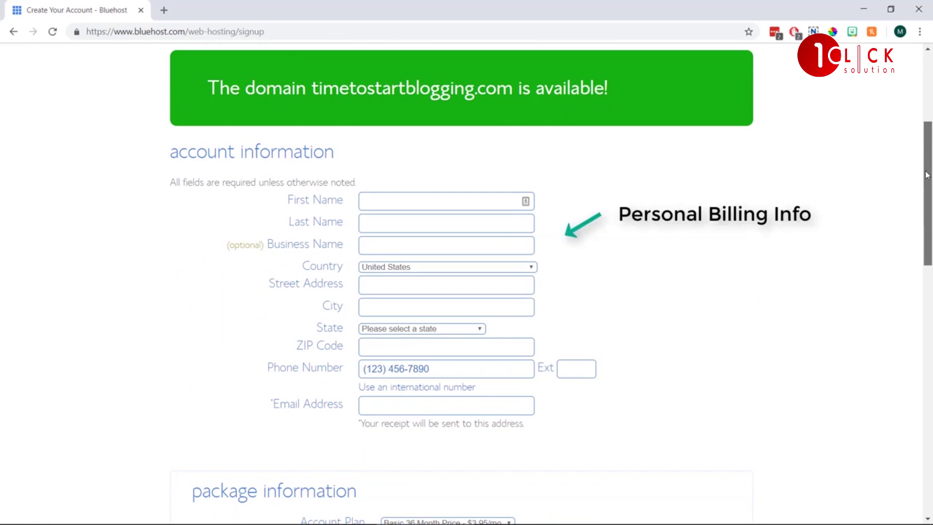
pyautogui.moveTo(927, 175); pyautogui.dragTo(932, 301)
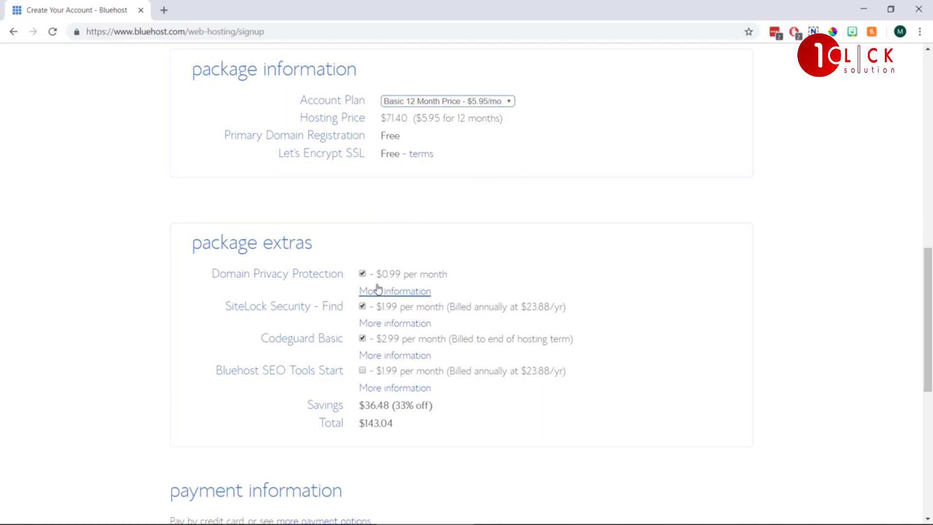
# Remove Domain Privacy Protection, SiteLock Security and Codeguard Basic from the order.
pyautogui.click(363, 274)
pyautogui.click(363, 306)
pyautogui.click(362, 338)
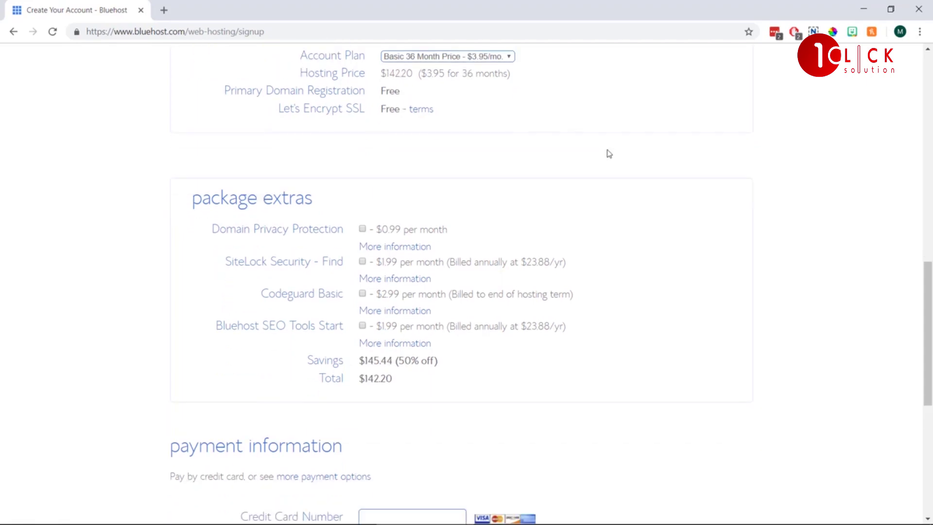
# Pay with PayPal, accept the terms of service, opt out of promotional emails and submit the order.
pyautogui.scroll(-7, 608, 153)
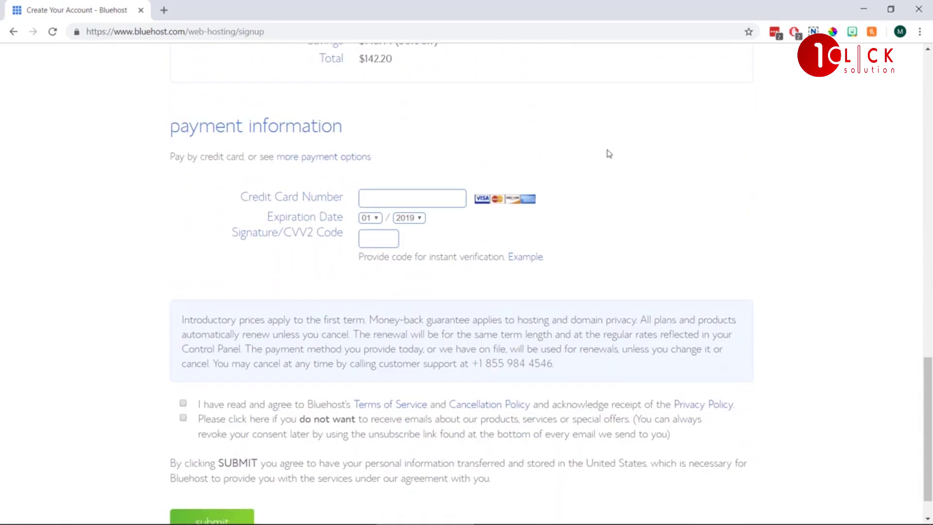
pyautogui.click(360, 157)
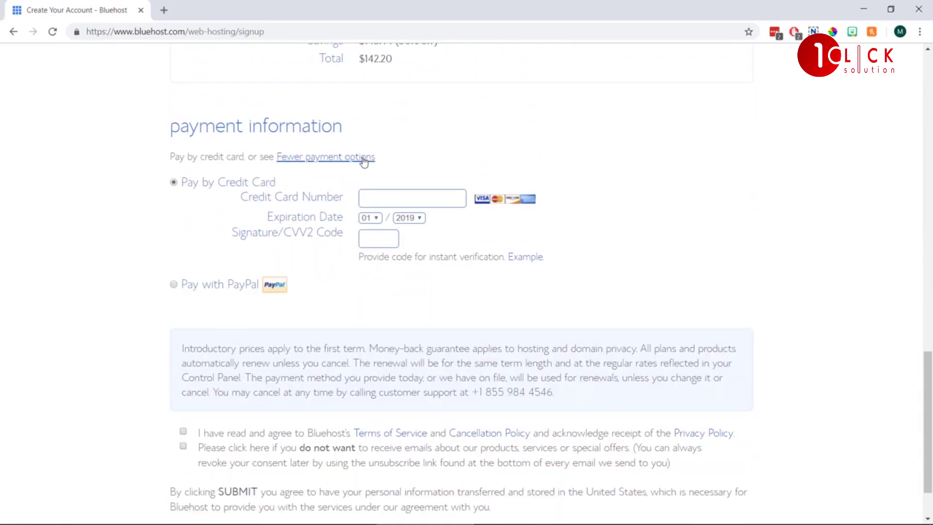
pyautogui.click(174, 286)
pyautogui.scroll(-1, 146, 223)
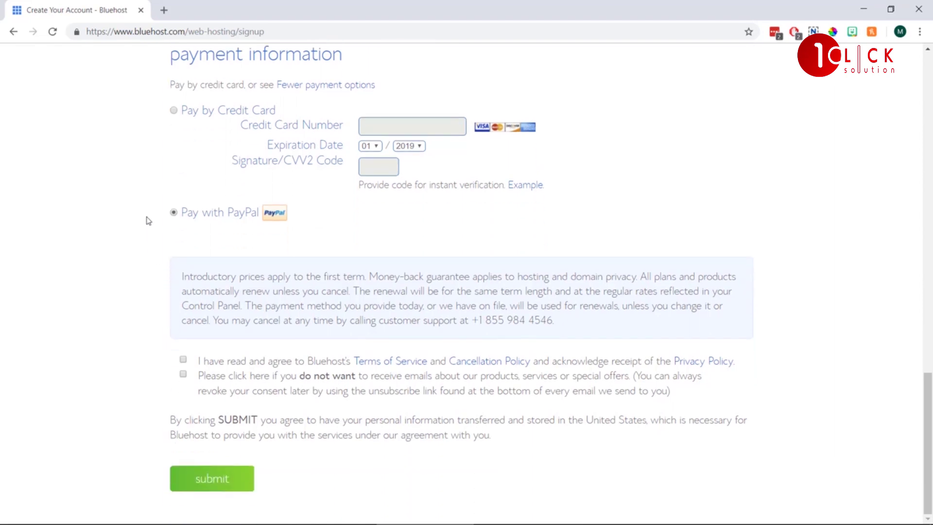
pyautogui.click(182, 360)
pyautogui.click(183, 374)
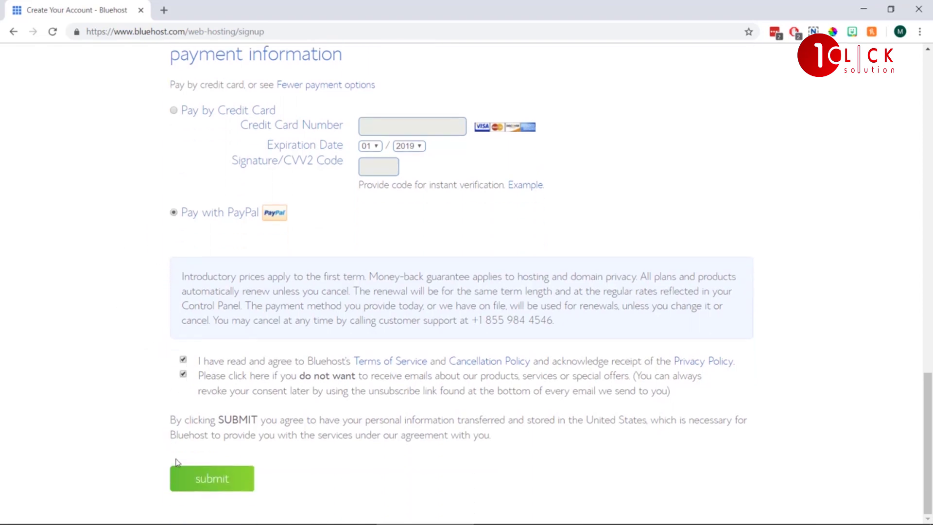
pyautogui.click(213, 480)
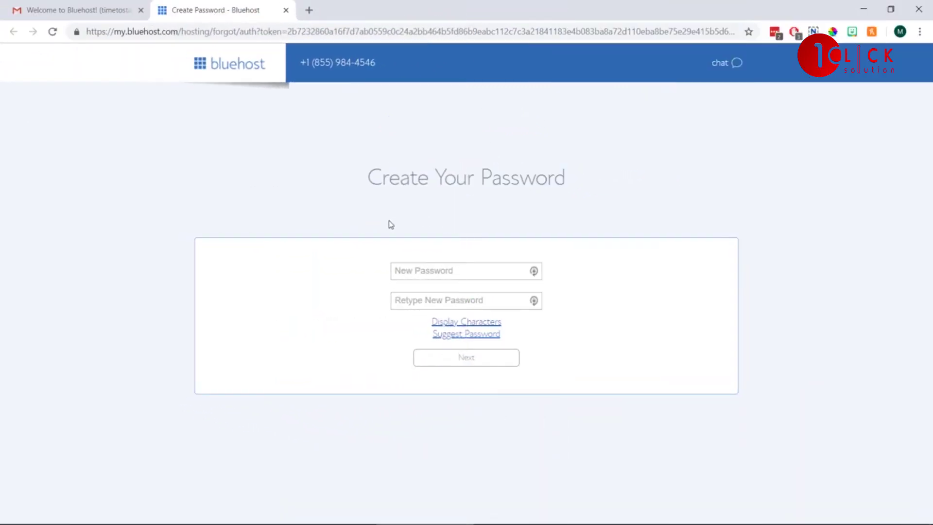
# Enter and confirm the new account password, and accept the privacy policy and terms.
pyautogui.click(410, 275)
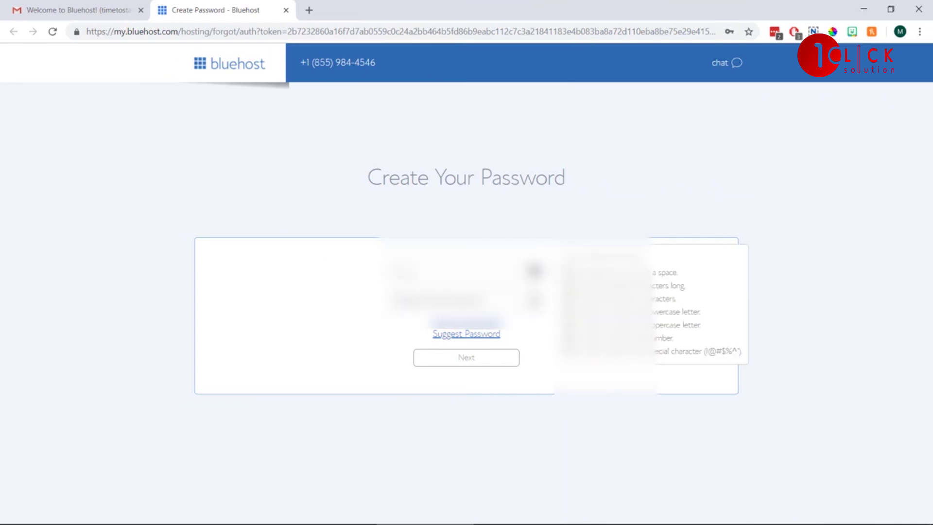
pyautogui.write('•••••••••')
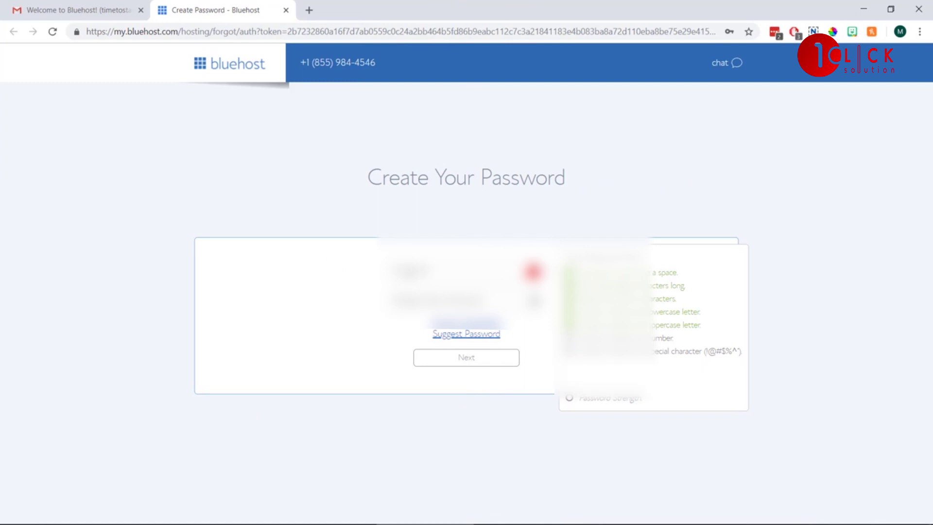
pyautogui.write('•••')
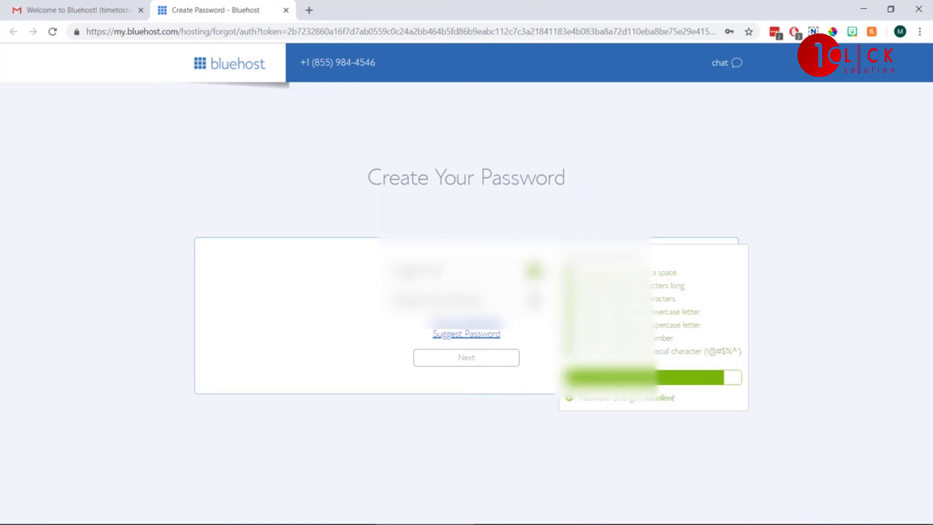
pyautogui.press('Tab')
pyautogui.write('•••••••••••')
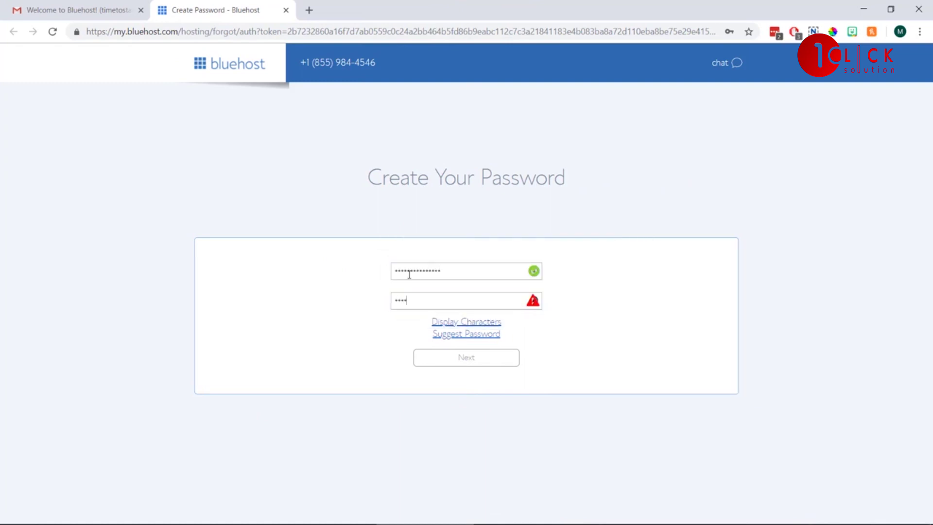
pyautogui.write('•••••')
pyautogui.click(334, 355)
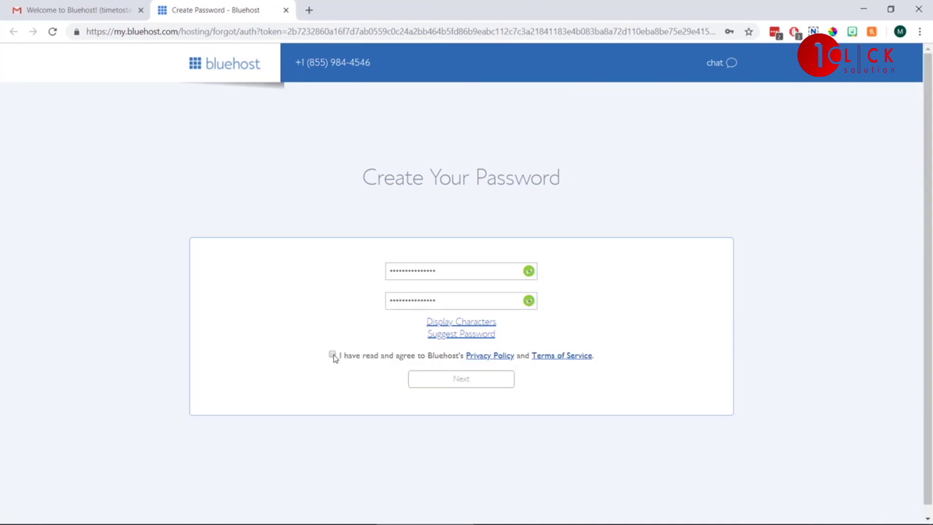
pyautogui.click(472, 384)
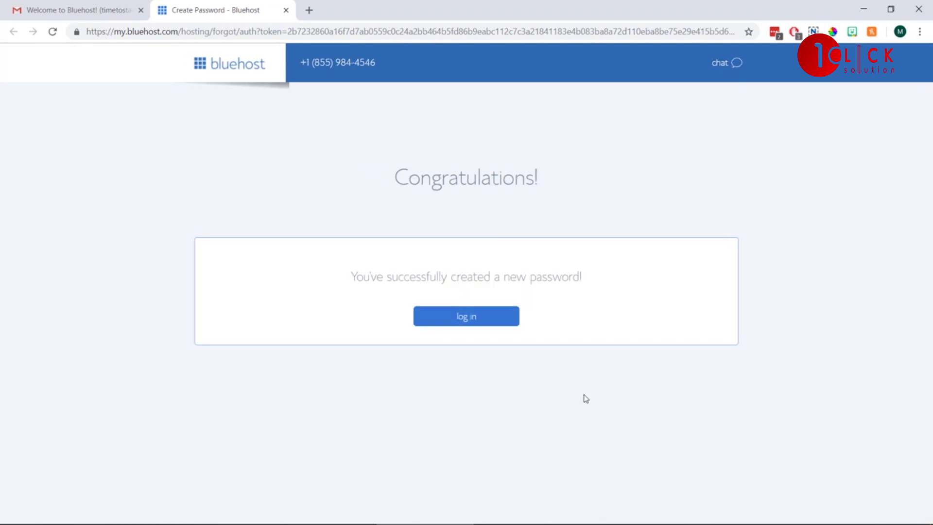
# Log in to the new hosting account and skip the WordPress theme selection.
pyautogui.click(505, 320)
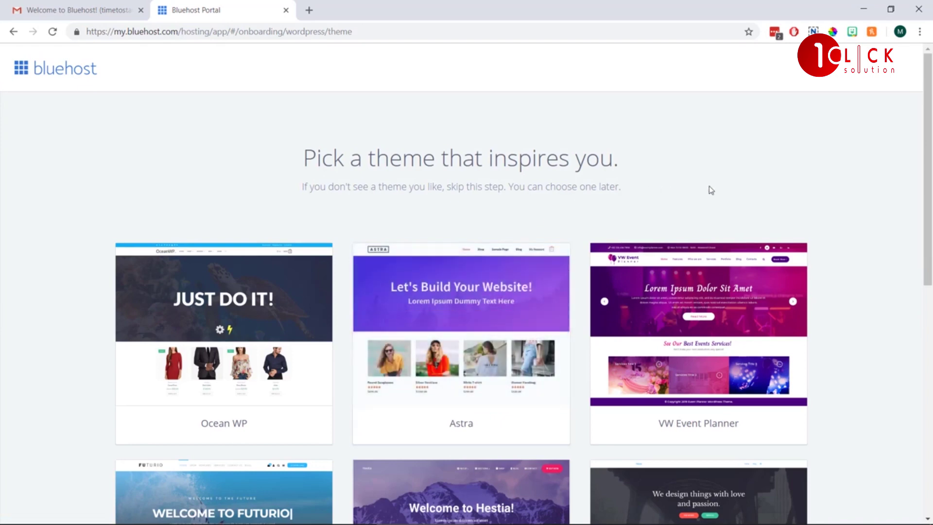
pyautogui.moveTo(926, 146); pyautogui.dragTo(921, 246)
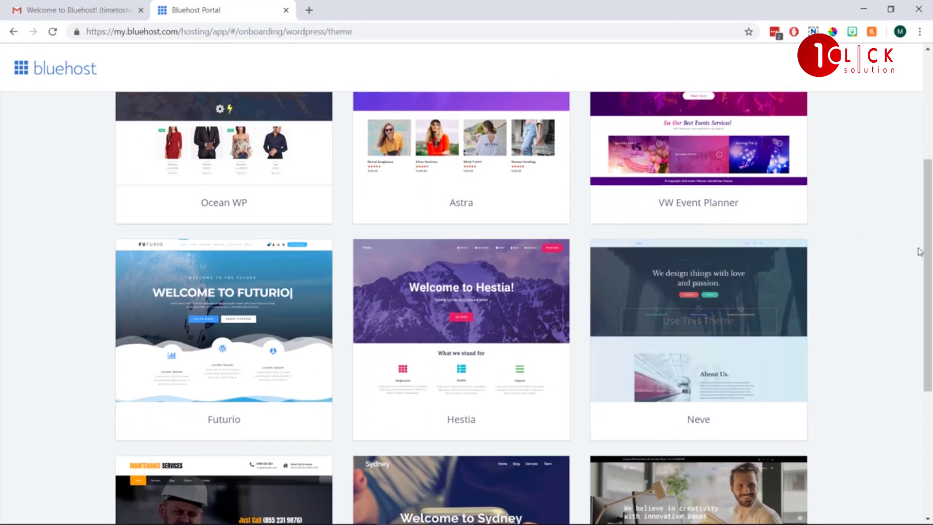
pyautogui.scroll(-5, 920, 251)
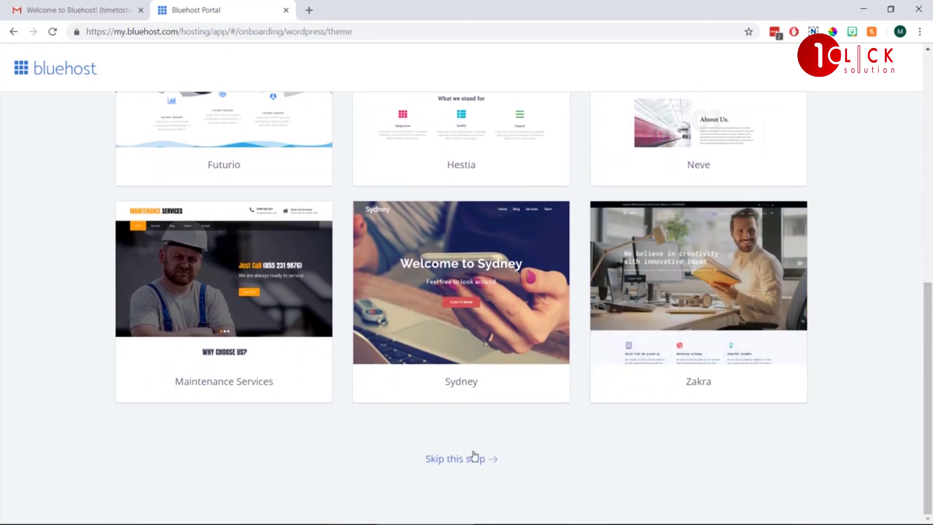
pyautogui.click(463, 461)
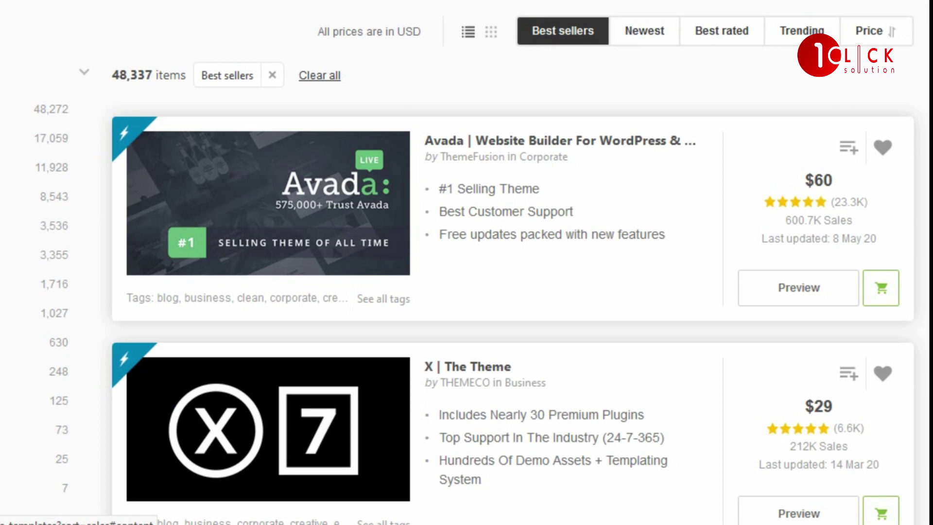
pyautogui.scroll(-7, 467, 263)
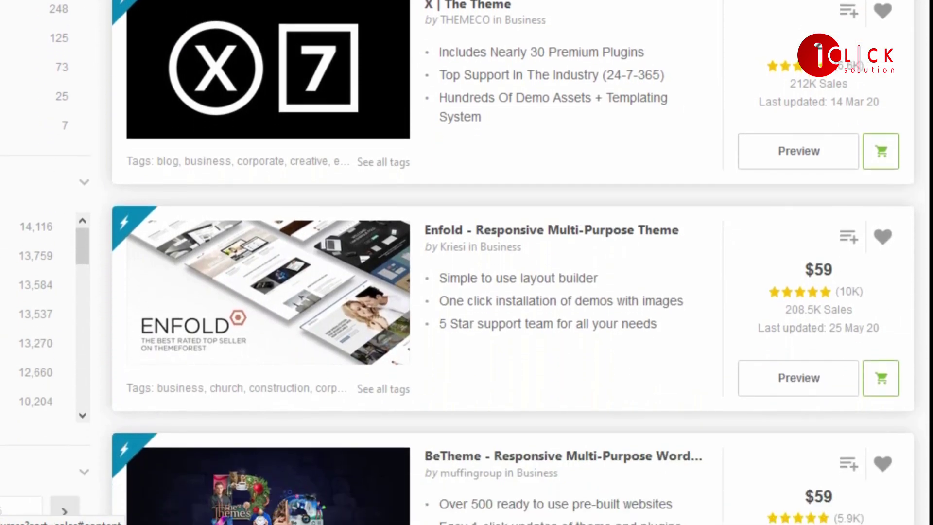
pyautogui.scroll(-3, 467, 262)
pyautogui.scroll(-3, 467, 263)
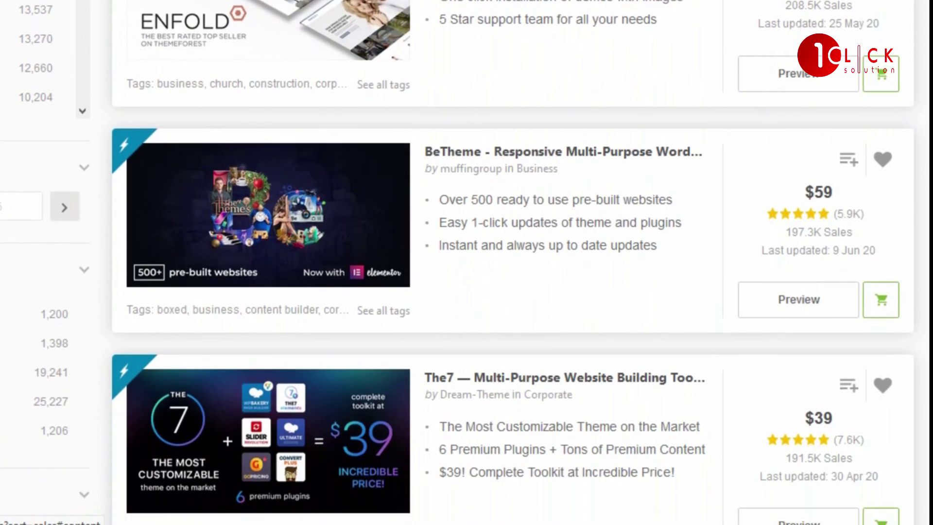
pyautogui.scroll(-8, 466, 263)
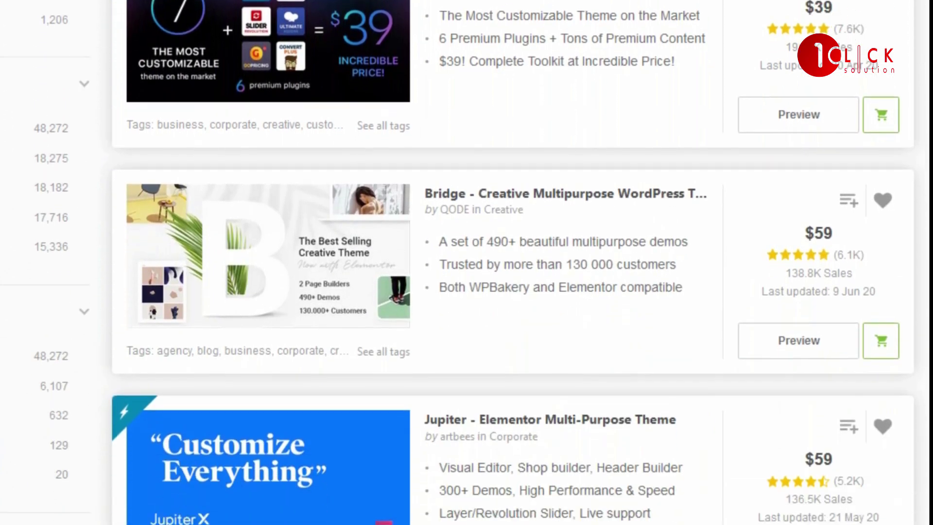
pyautogui.scroll(-7, 467, 262)
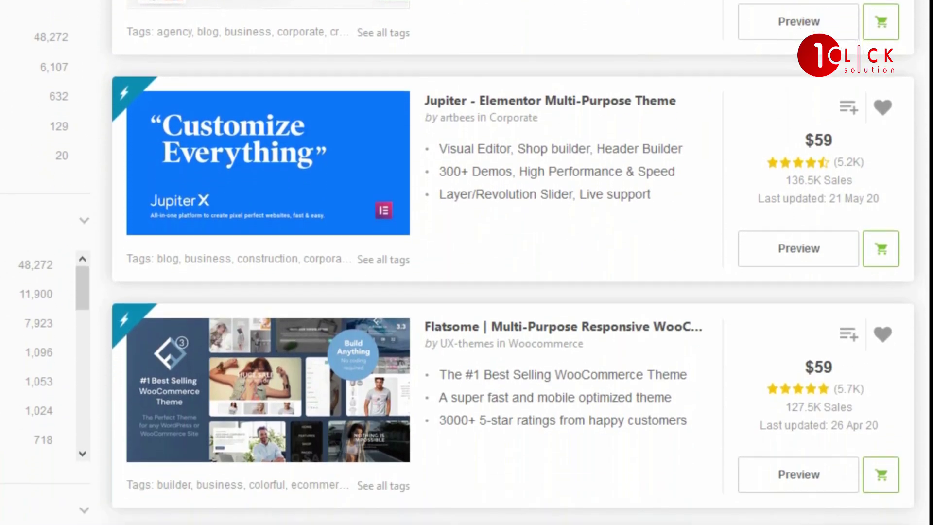
pyautogui.scroll(-10, 466, 263)
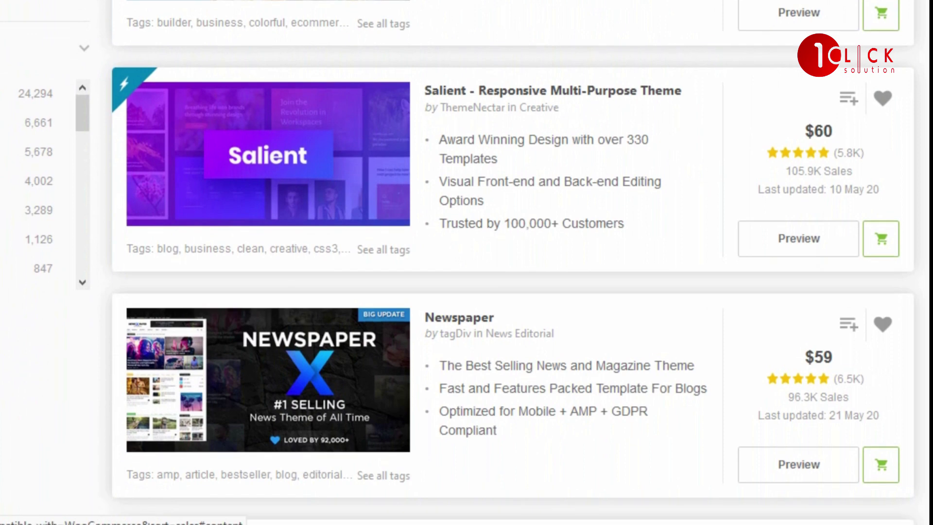
pyautogui.scroll(-10, 466, 263)
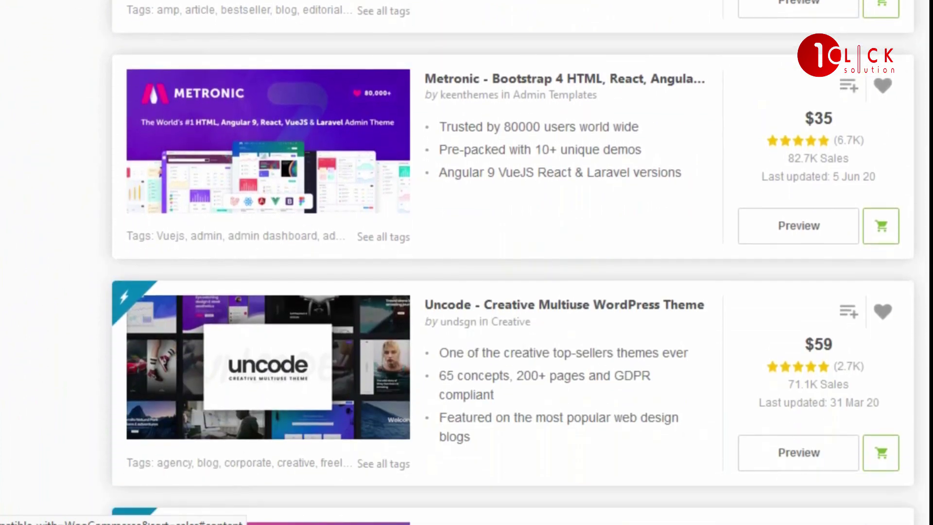
pyautogui.scroll(-8, 466, 263)
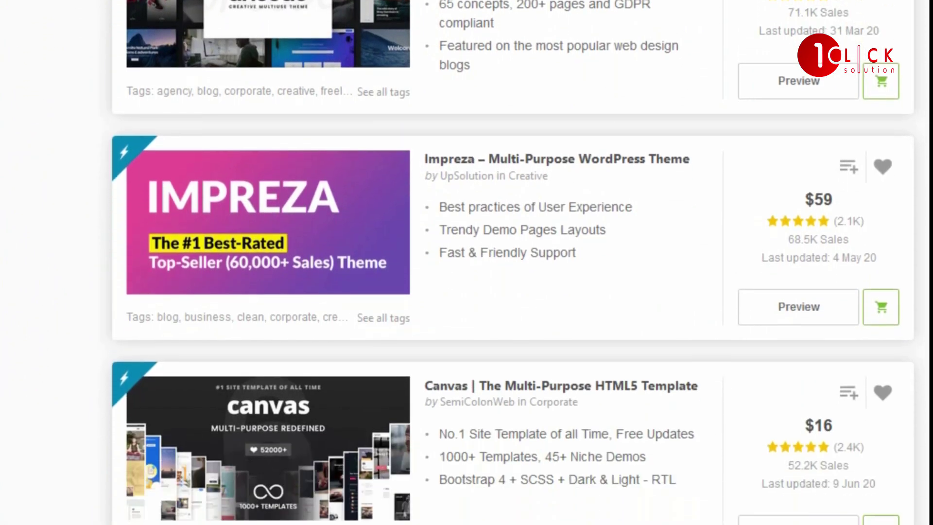
pyautogui.scroll(-8, 466, 262)
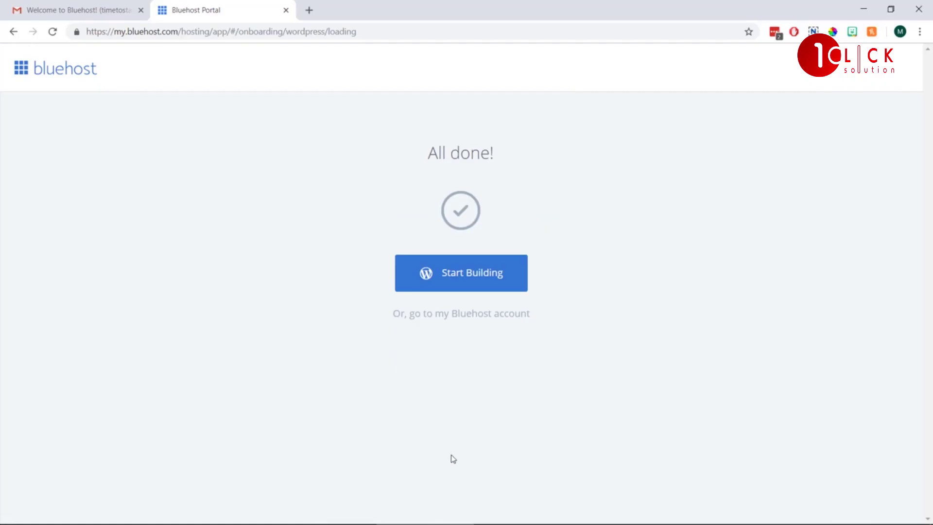
# Choose Start Building on the All done! screen to reach the Bluehost Portal home.
pyautogui.click(457, 276)
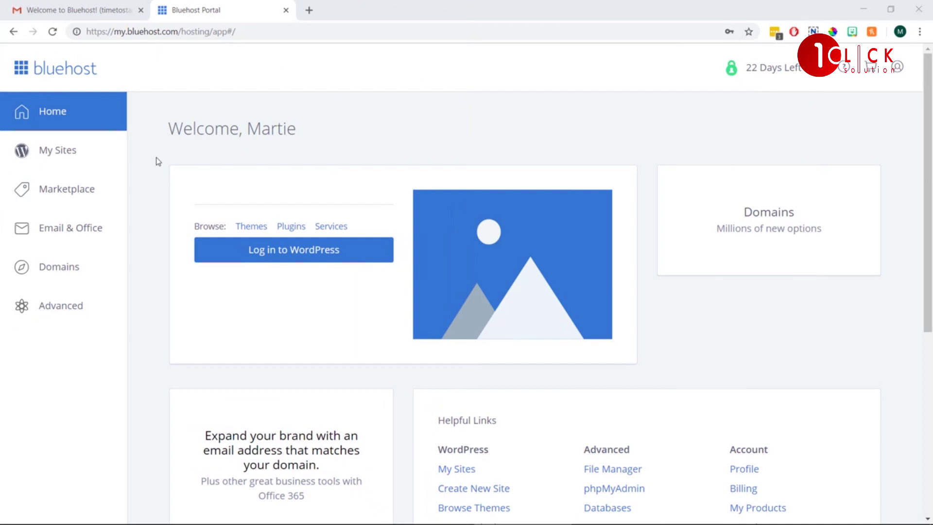
# Start a new site from My Sites named 'My Cool Blog' with tagline 'This is my tagline!'.
pyautogui.click(87, 159)
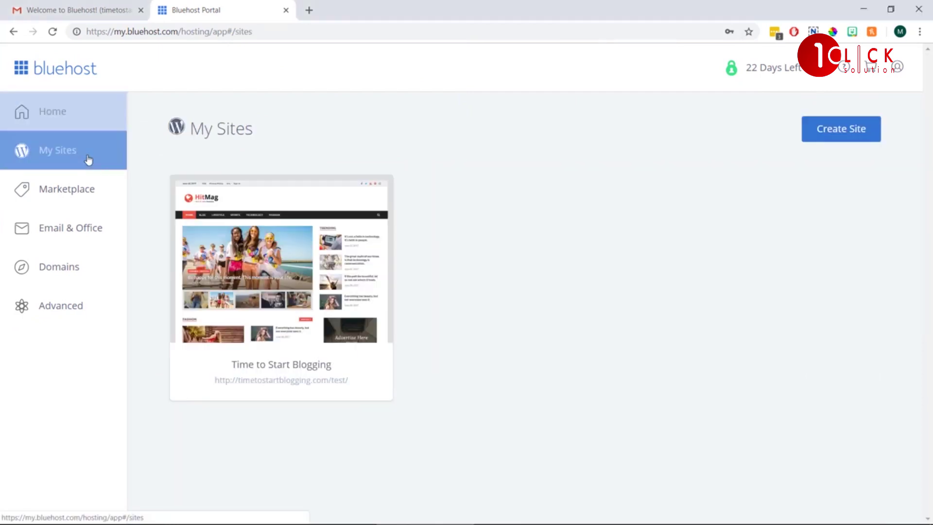
pyautogui.click(823, 131)
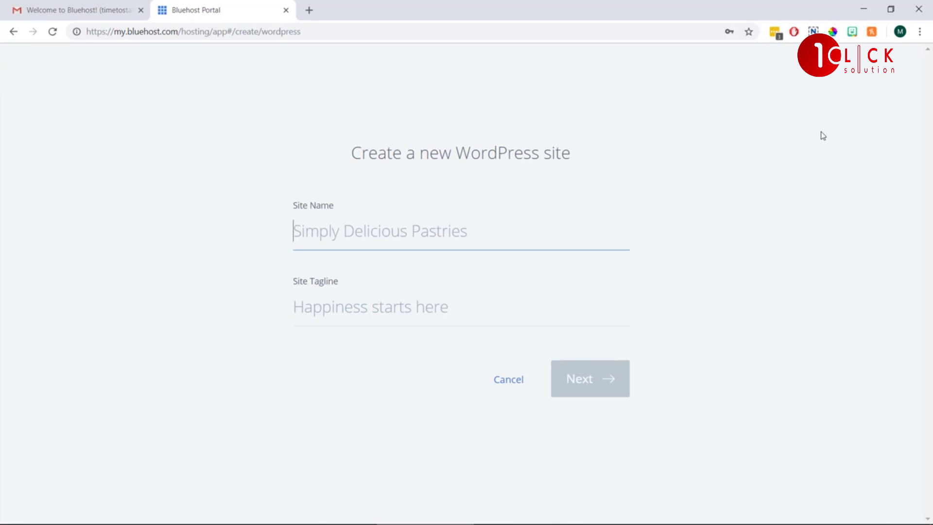
pyautogui.write('My Cool B')
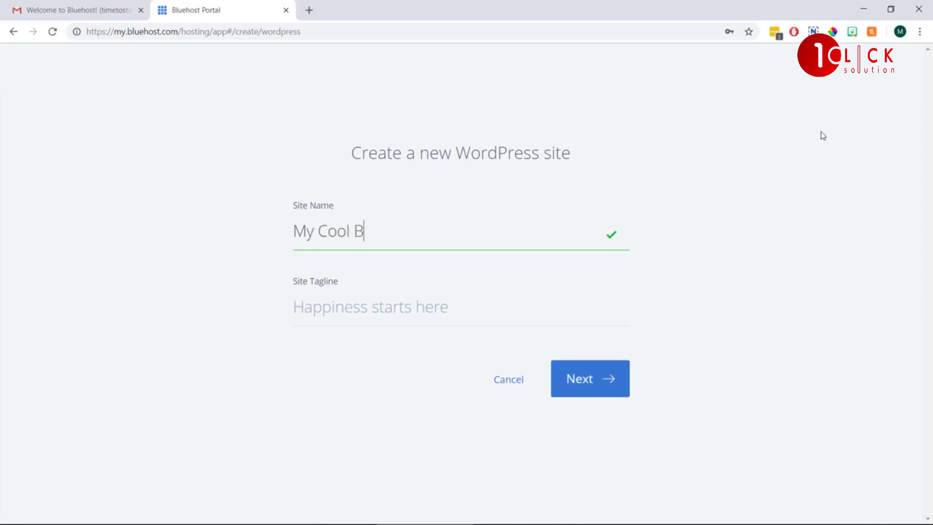
pyautogui.write('log')
pyautogui.press('Tab')
pyautogui.write('This ')
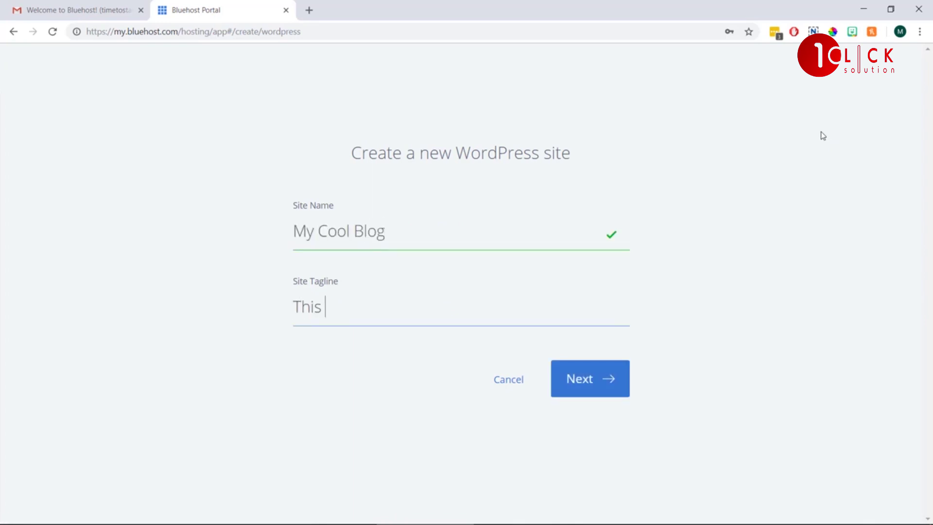
pyautogui.write('is my tagline!')
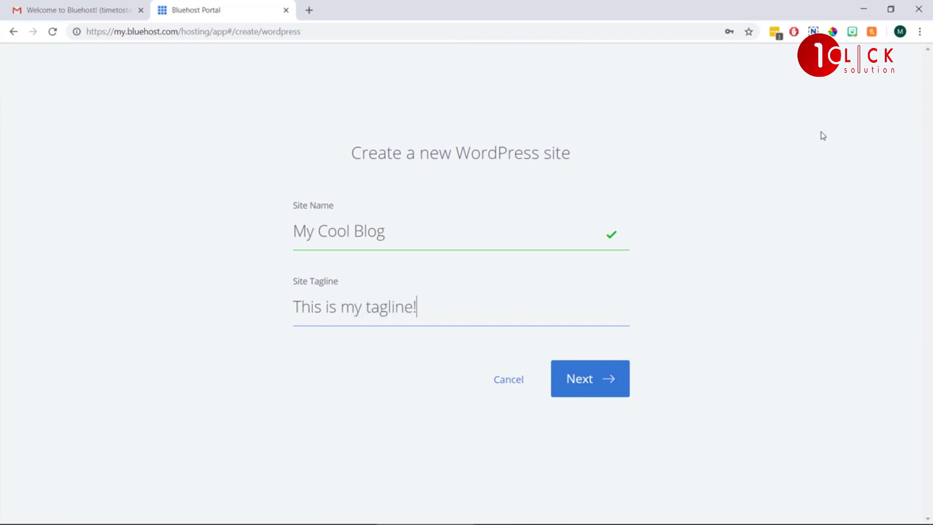
pyautogui.click(598, 381)
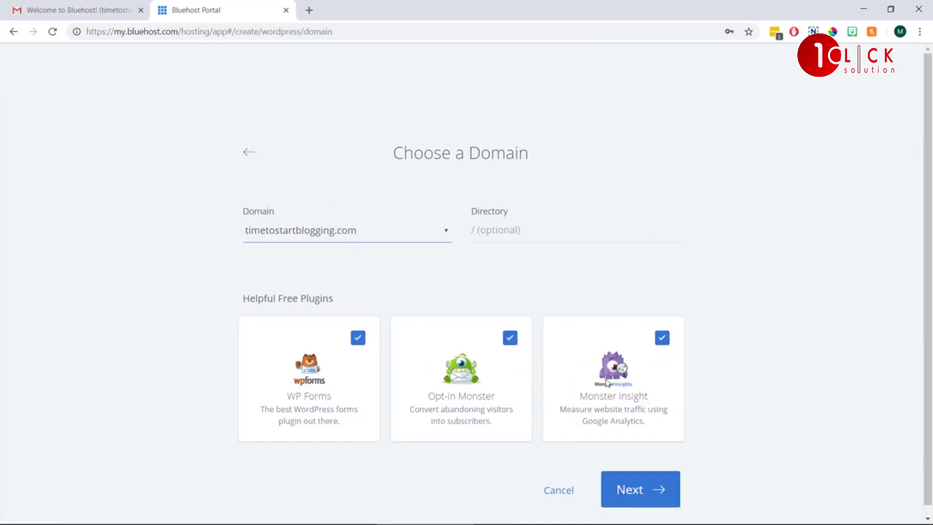
# Keep timetostartblogging.com as the site's domain and start the WordPress installation.
pyautogui.click(444, 236)
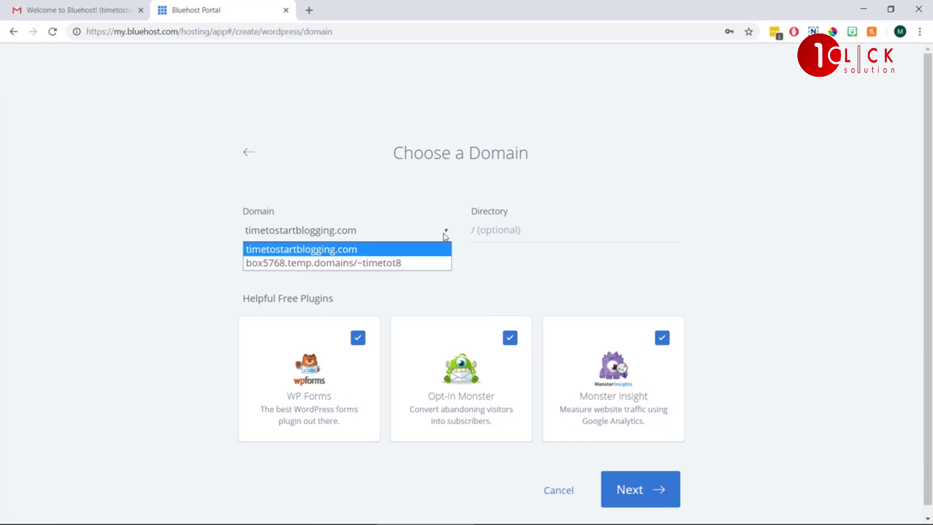
pyautogui.click(436, 249)
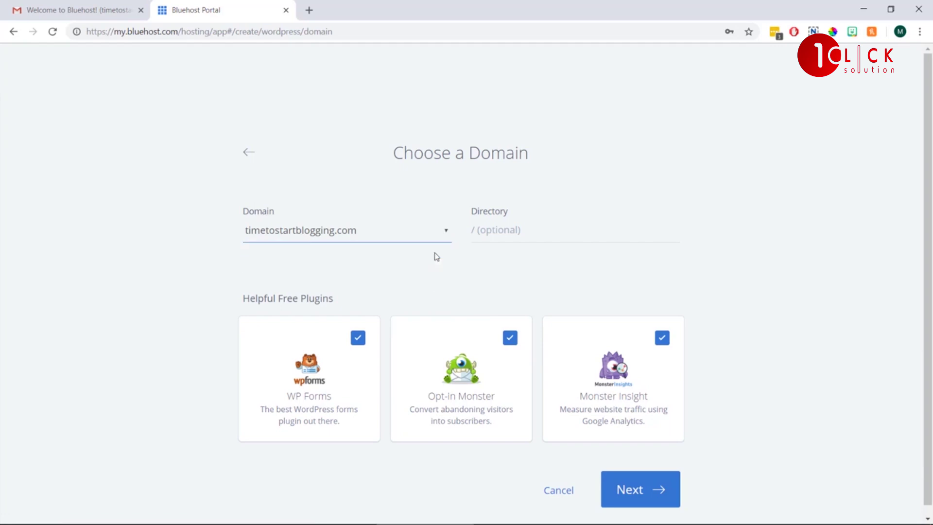
pyautogui.click(645, 489)
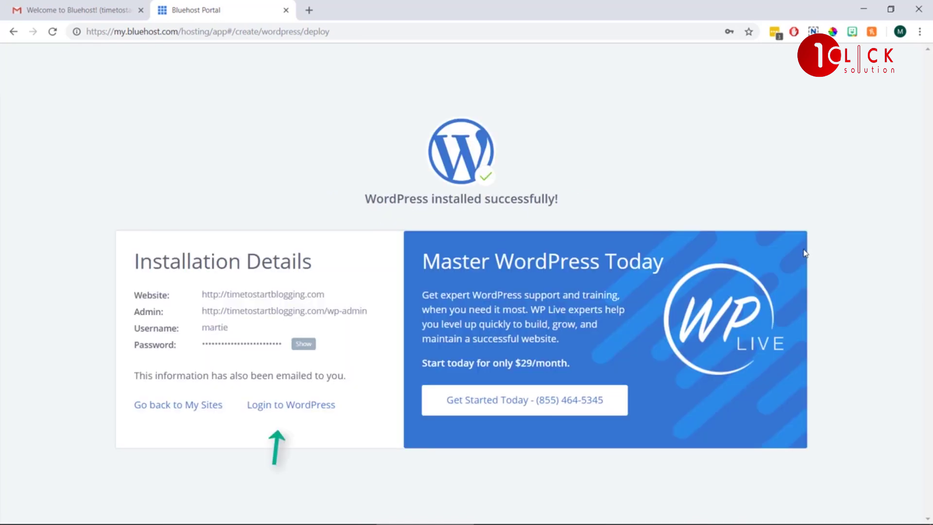
# Log in to the My Cool Blog WordPress admin from the installation success page.
pyautogui.click(279, 413)
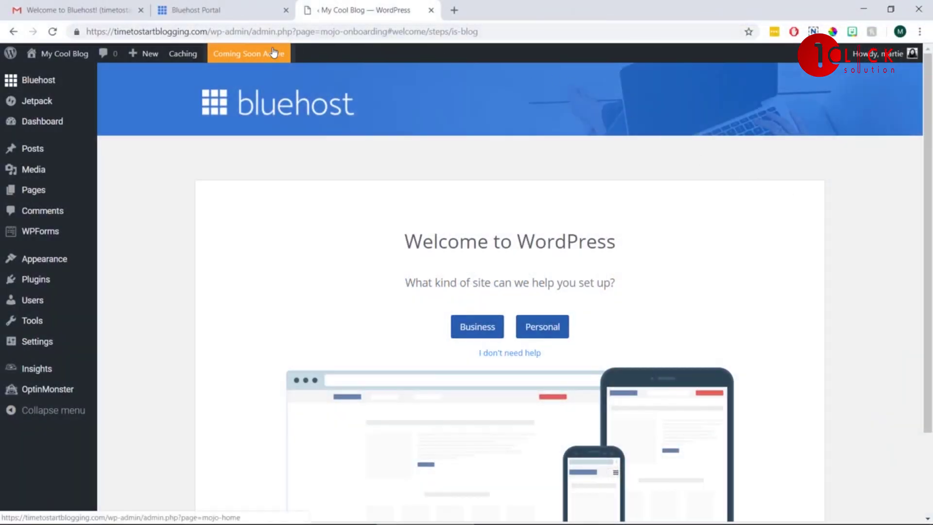
pyautogui.click(290, 53)
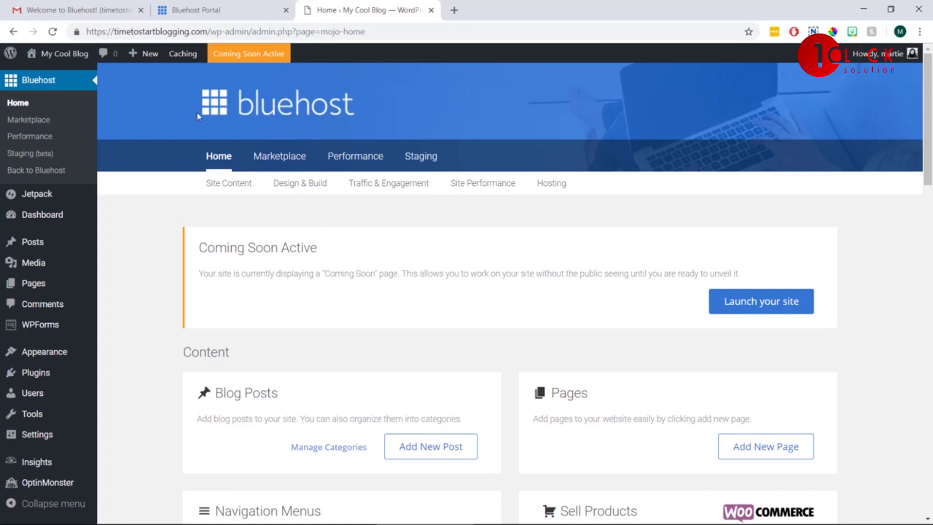
pyautogui.click(72, 57)
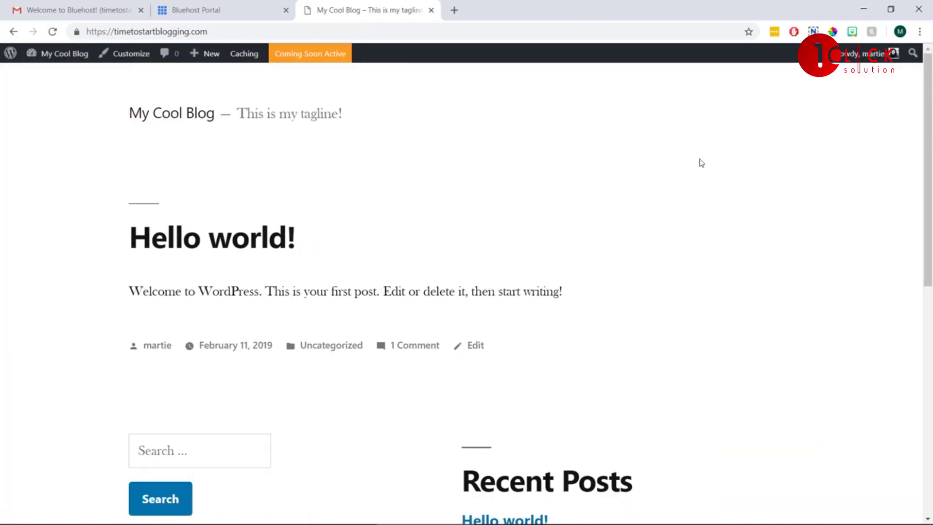
pyautogui.moveTo(932, 108); pyautogui.dragTo(932, 87)
pyautogui.click(75, 54)
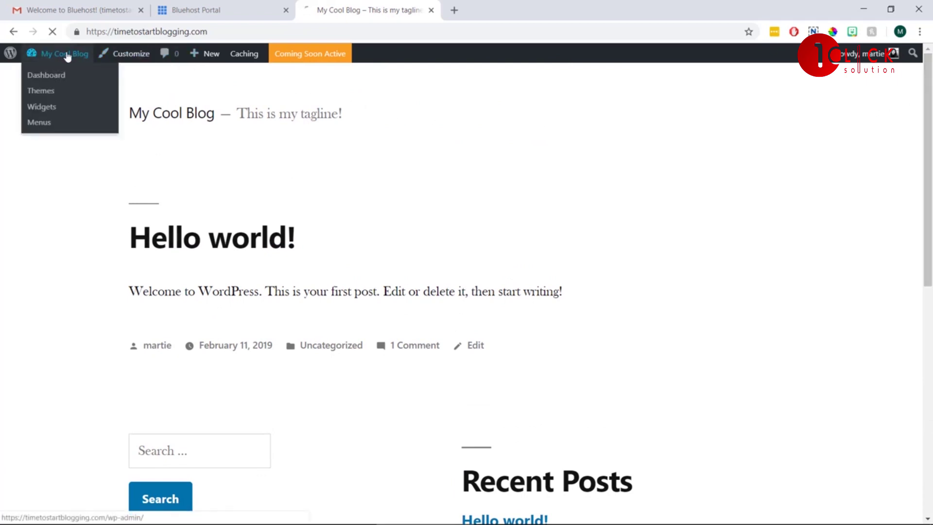